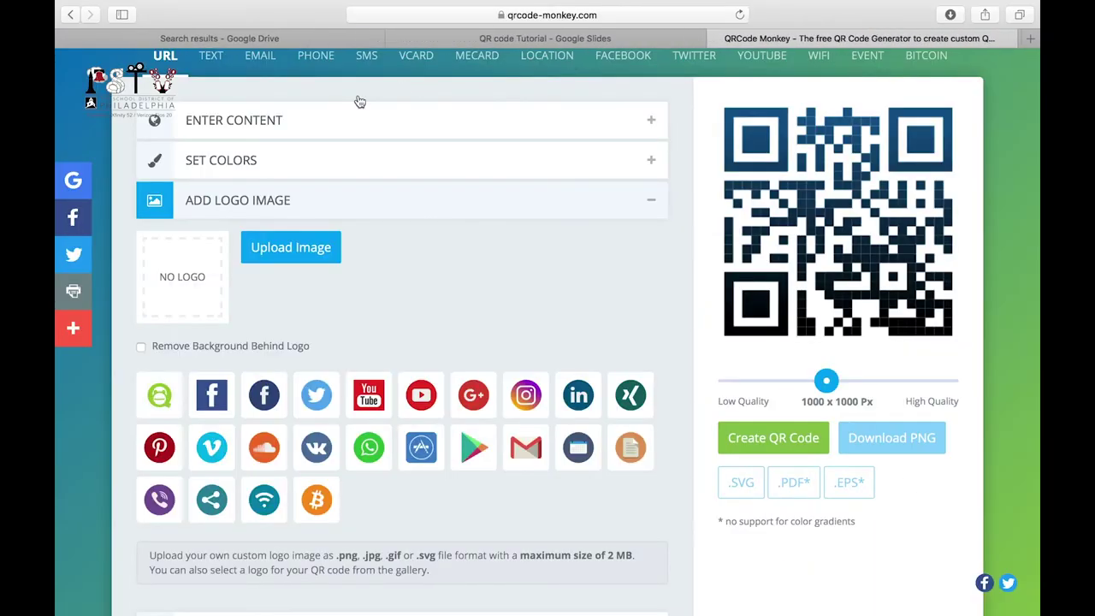
Scroll to the 'Let's Do It!' slide listing the five QR code steps.
scroll(351, 171, "up", 3)
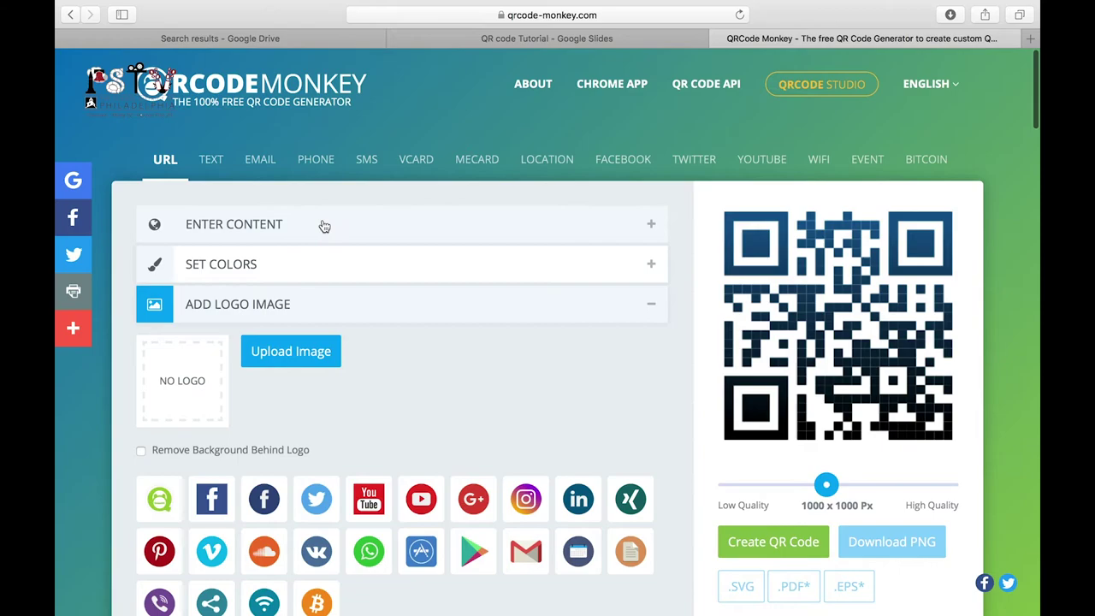
Select the default address under ENTER CONTENT, then start a new tab searching 'youtube'.
left_click(324, 226)
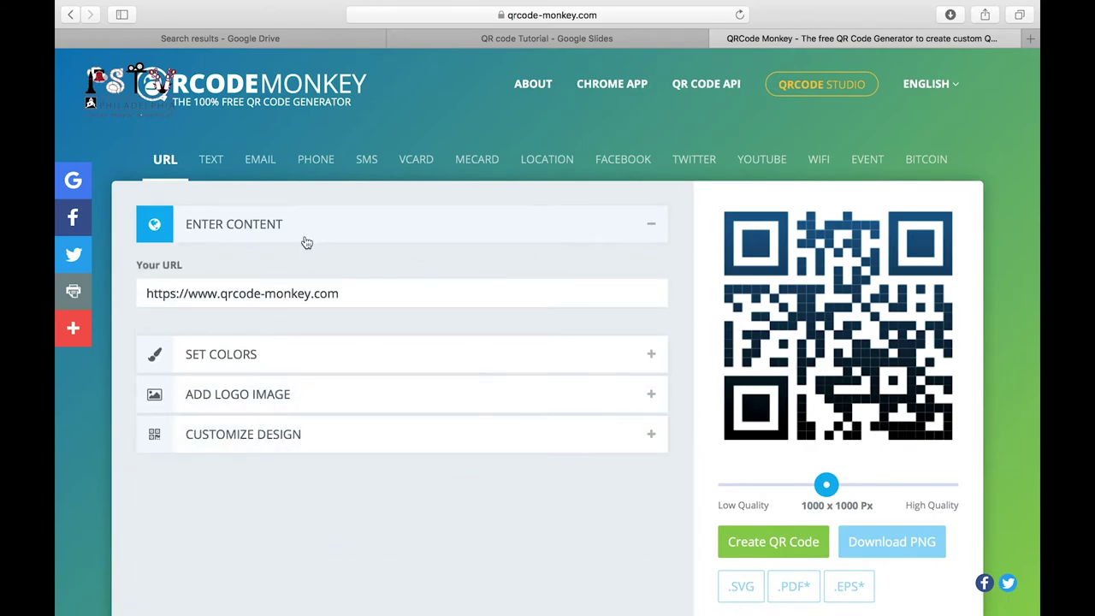
left_click_drag(350, 290, 141, 293)
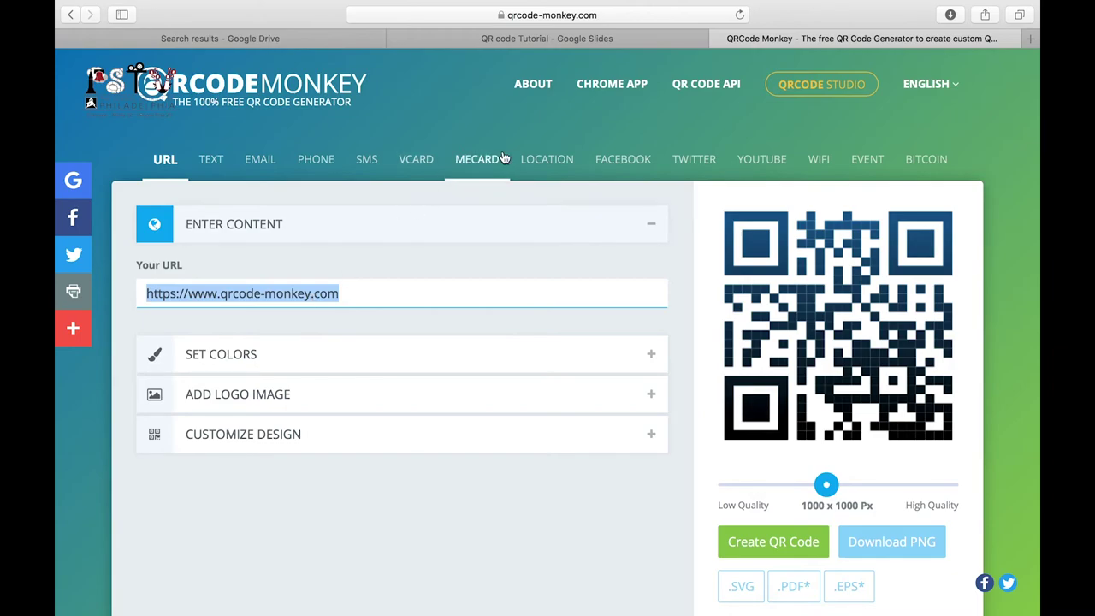
key("super+t")
type("youtube.")
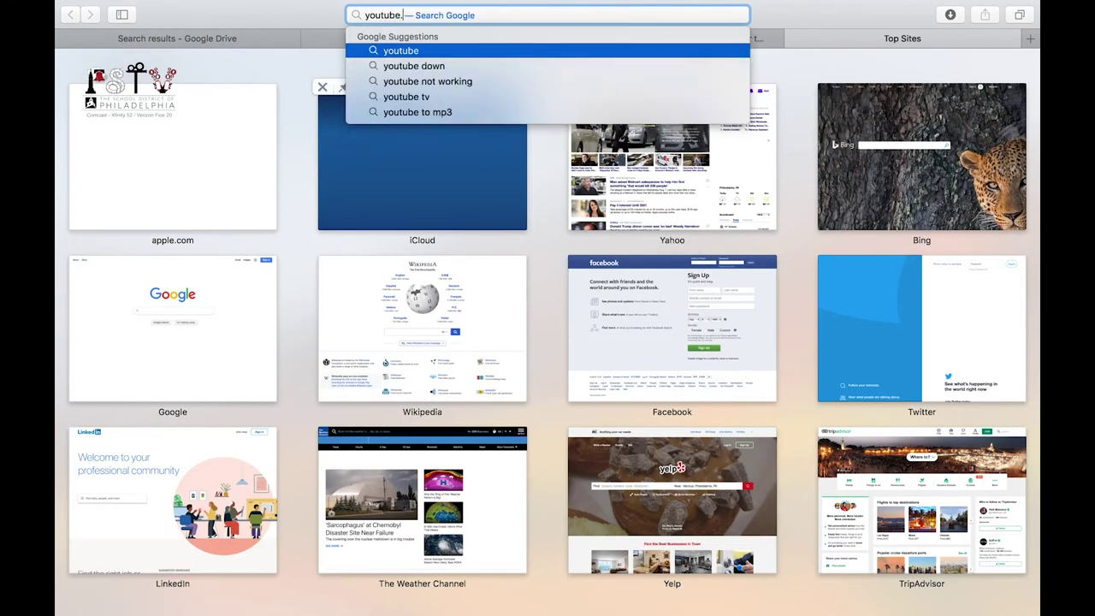
Go to YouTube, open 'A very happy wolf', pause the ad and select its web address.
key("Return")
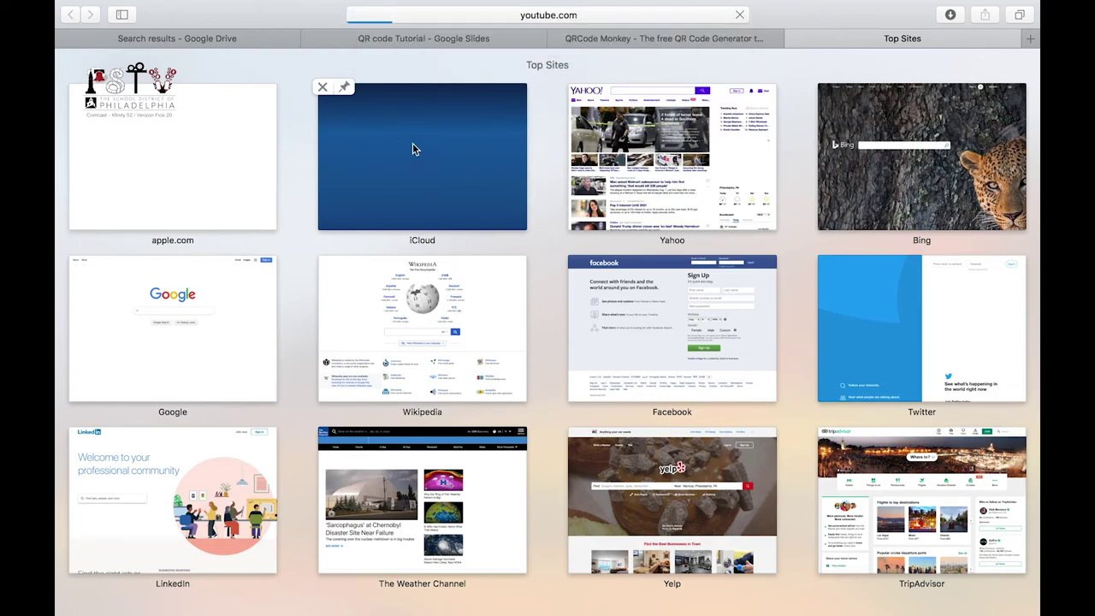
scroll(758, 248, "down", 5)
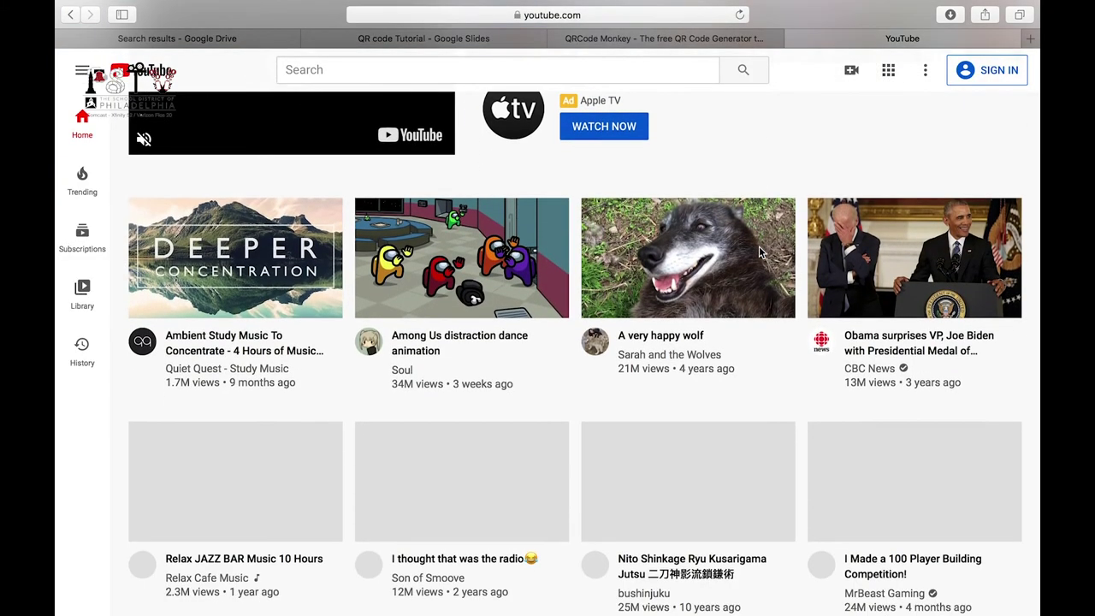
scroll(759, 248, "down", 3)
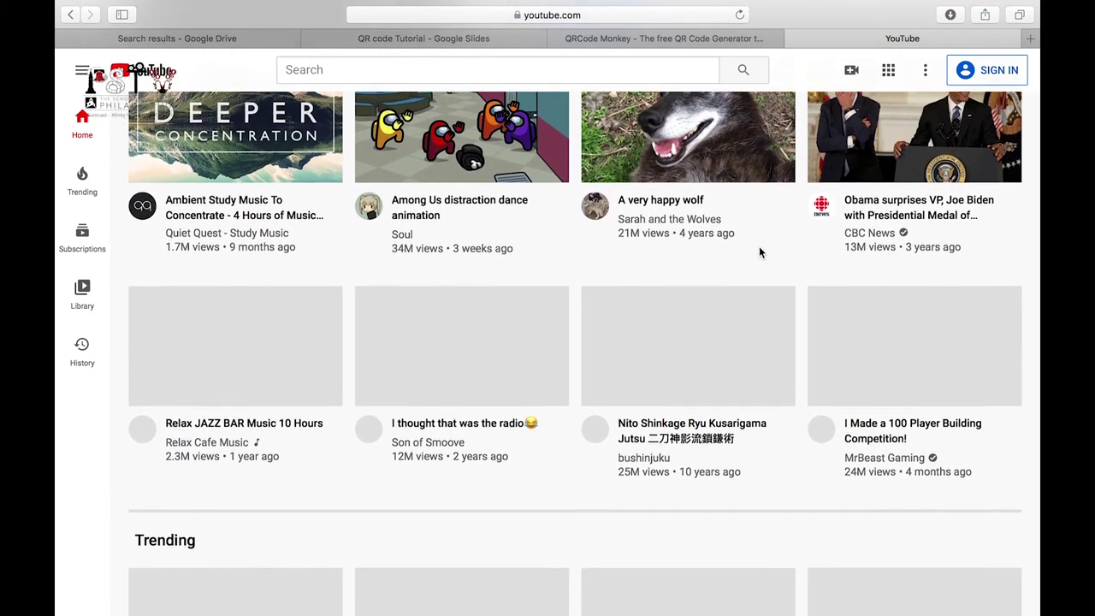
scroll(758, 246, "up", 2)
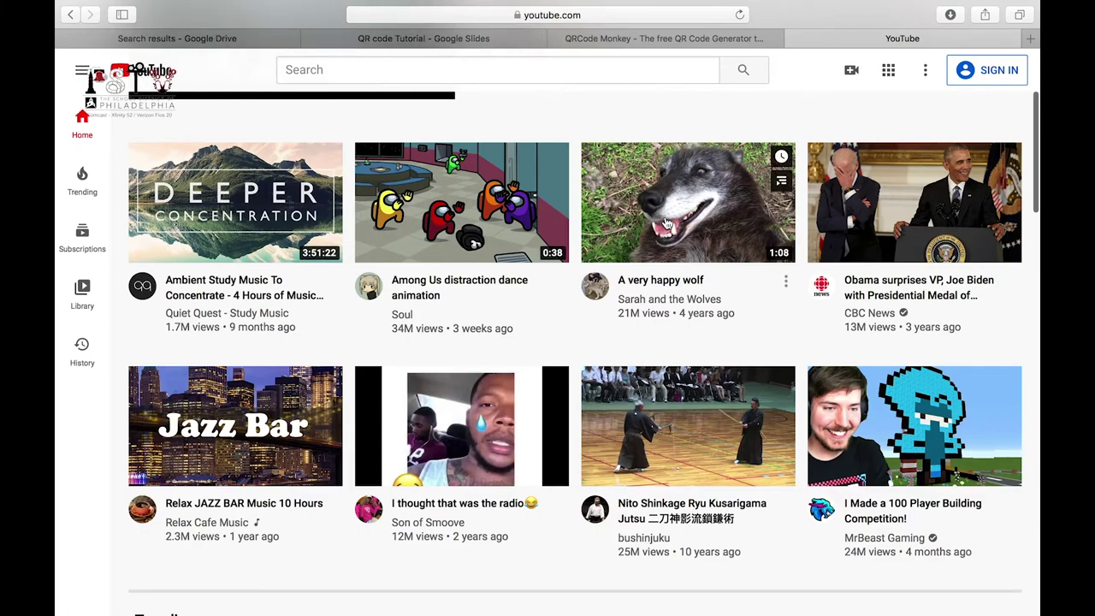
left_click(599, 331)
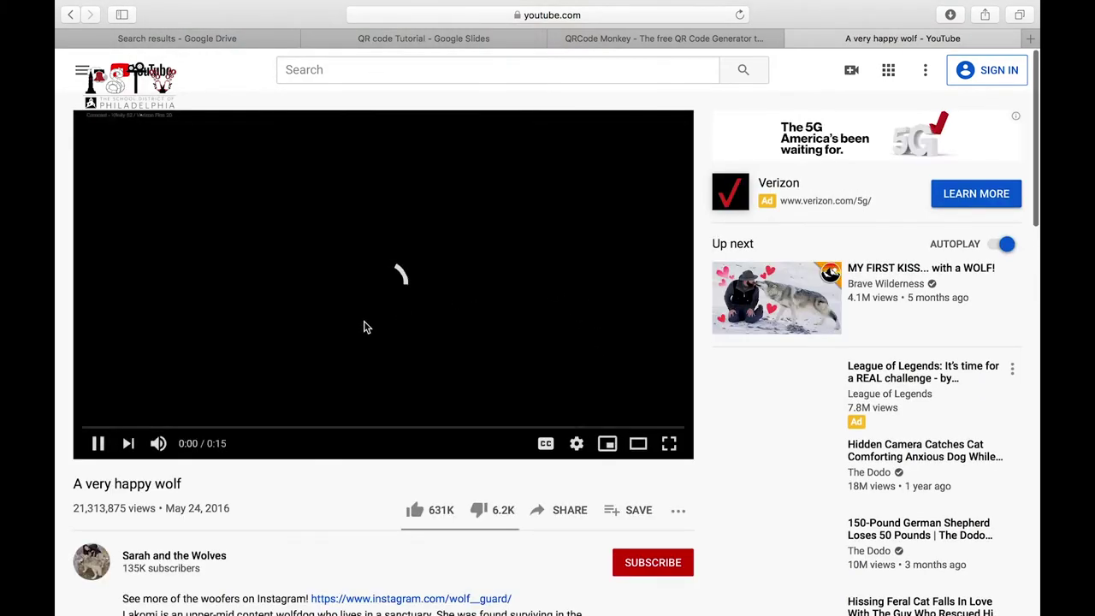
left_click(100, 443)
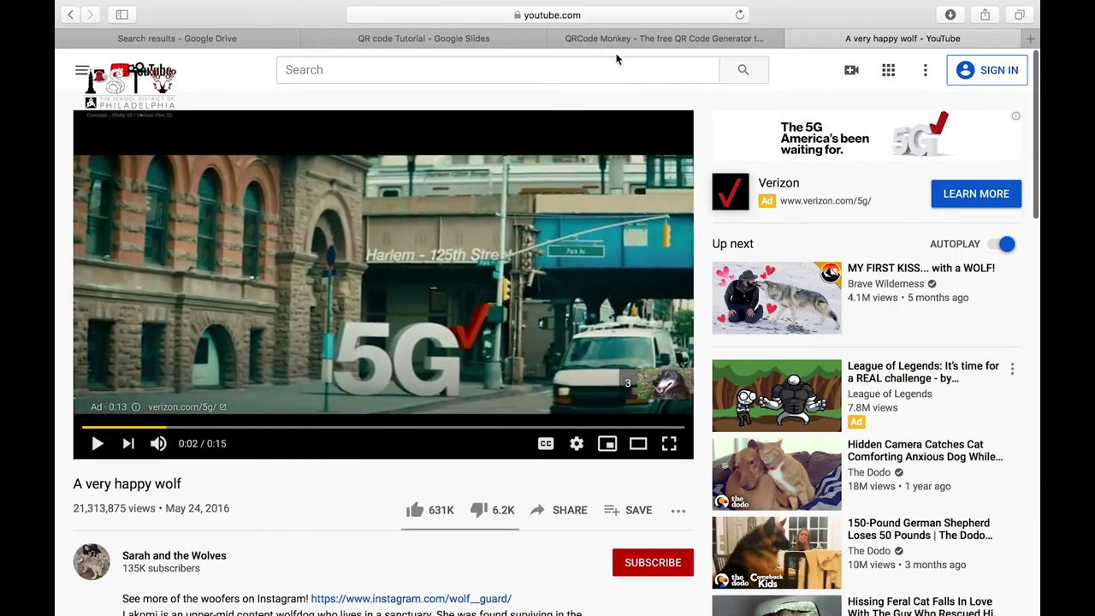
left_click(584, 16)
key("super+c")
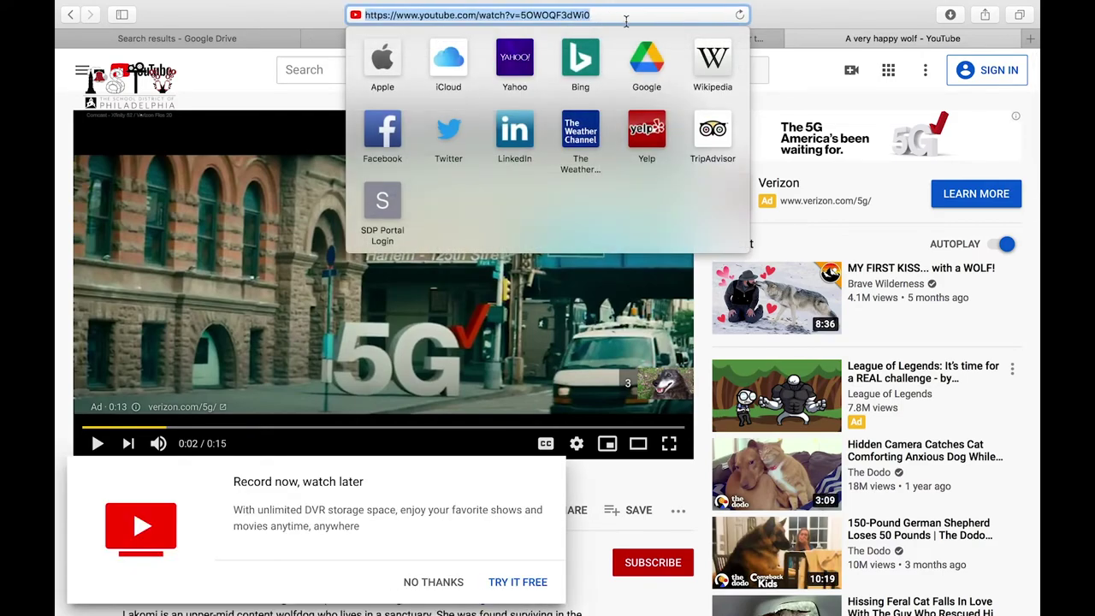
Paste the video link into QRCode Monkey's Your URL field and update the QR code.
left_click(831, 45)
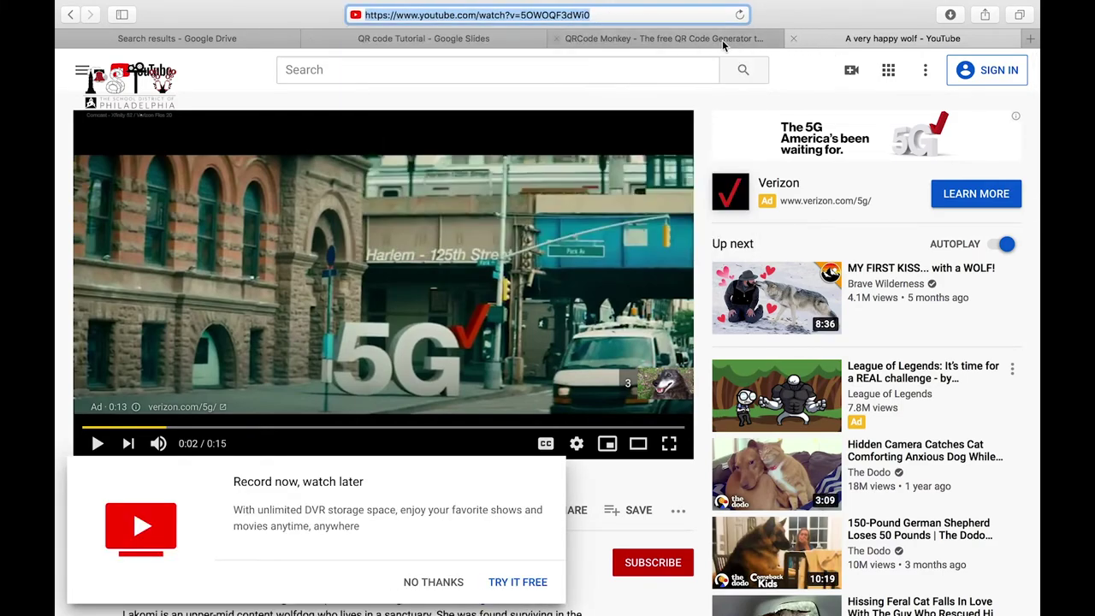
left_click(666, 38)
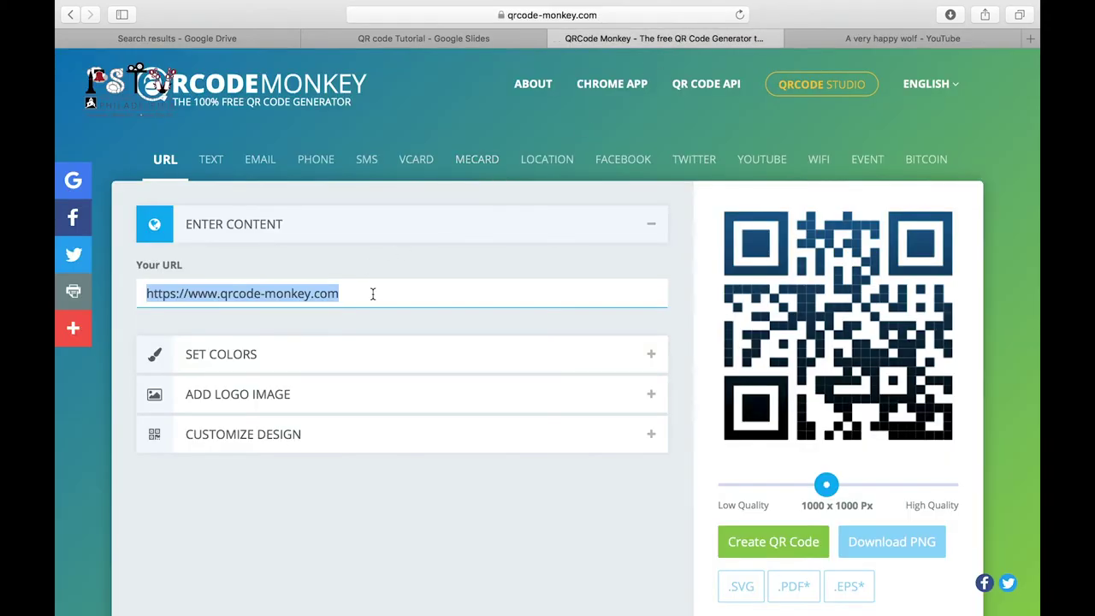
key("super+v")
left_click(525, 265)
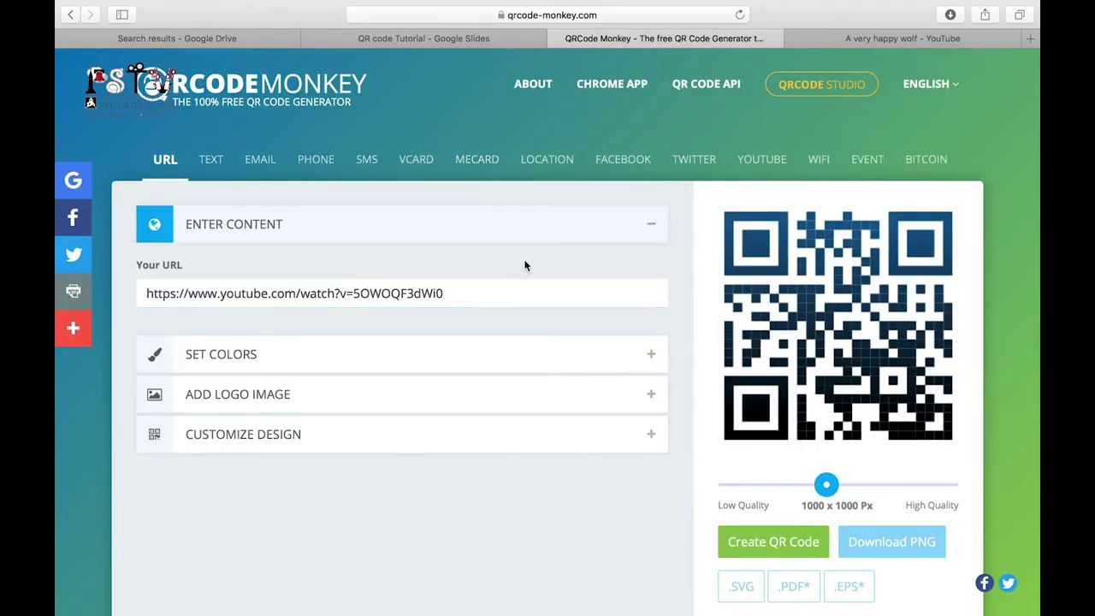
left_click(864, 455)
scroll(374, 341, "down", 3)
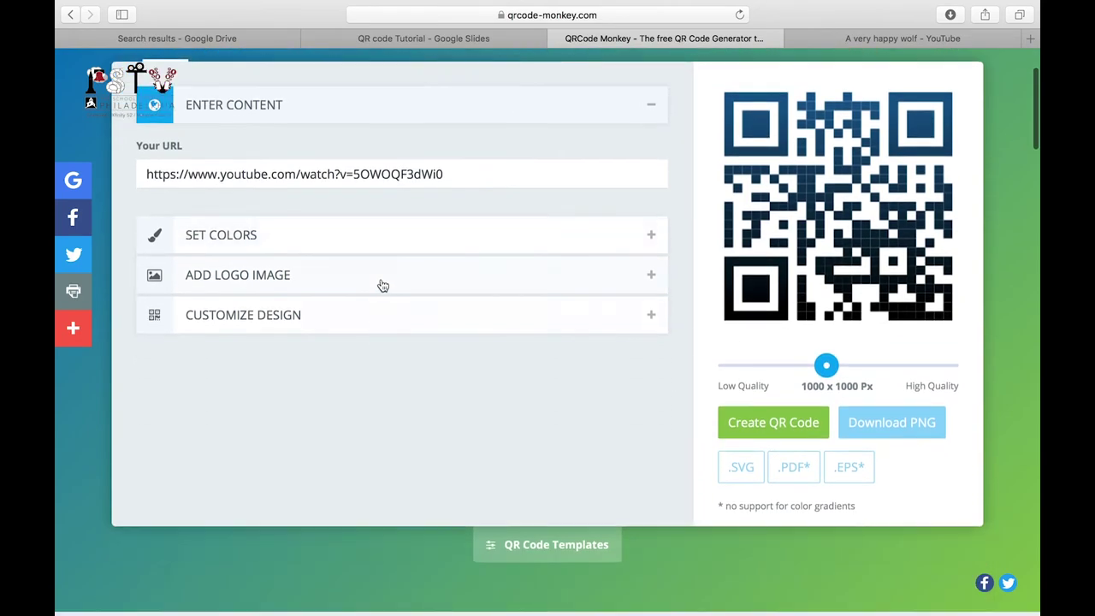
In SET COLORS, keep Single Color and set the foreground to green #09AA57.
left_click(295, 243)
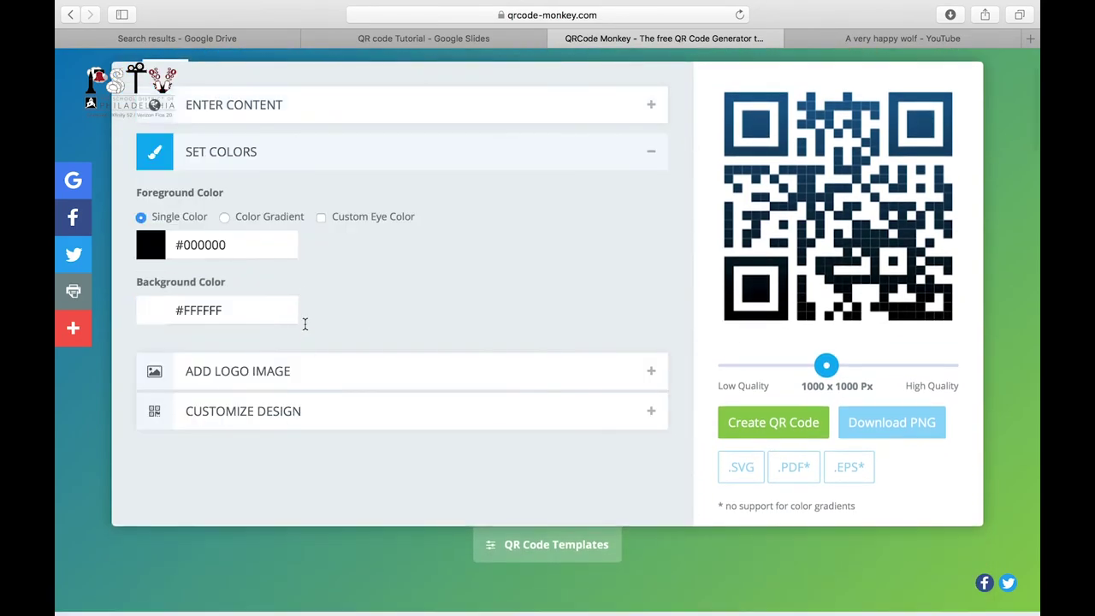
scroll(384, 283, "down", 1)
scroll(633, 210, "up", 1)
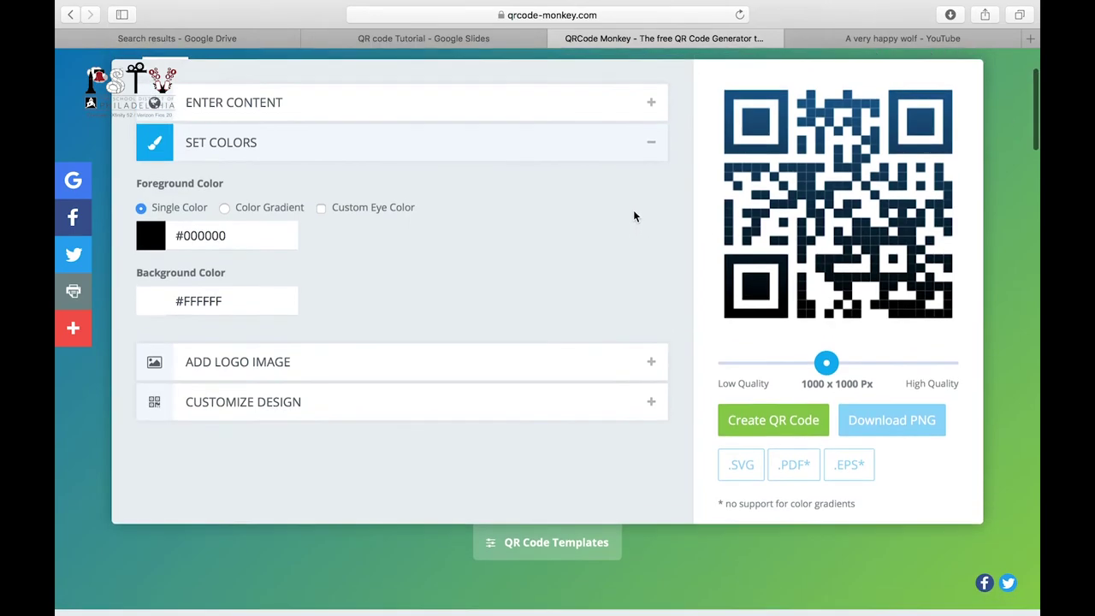
left_click(225, 207)
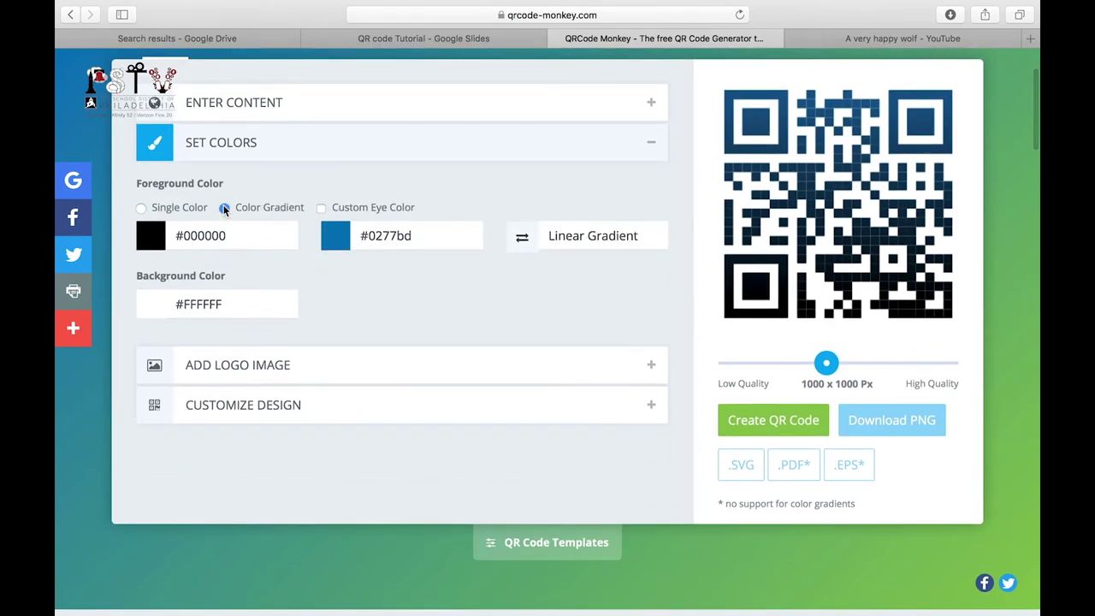
left_click(141, 209)
left_click(161, 242)
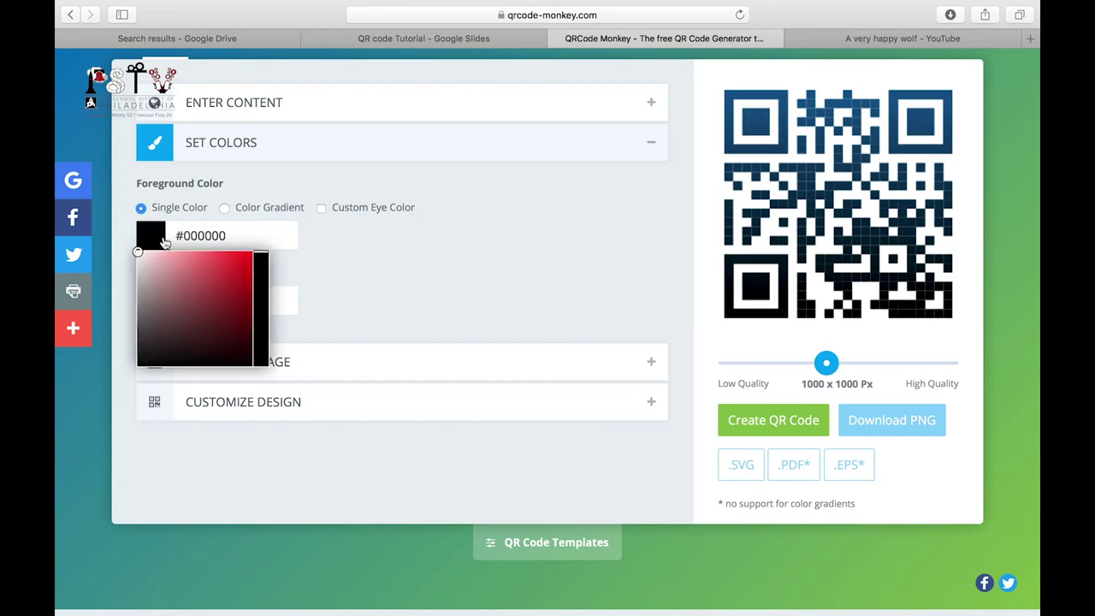
left_click_drag(196, 296, 246, 291)
left_click(395, 283)
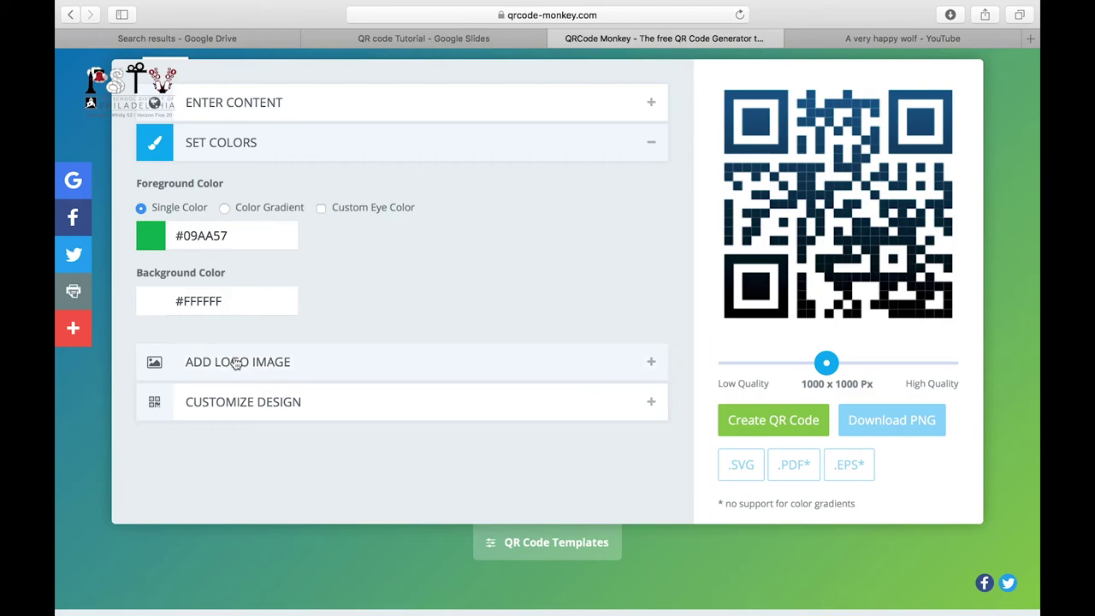
Choose the YouTube logo from the ADD LOGO IMAGE gallery with background behind it removed.
left_click(188, 361)
scroll(351, 265, "up", 2)
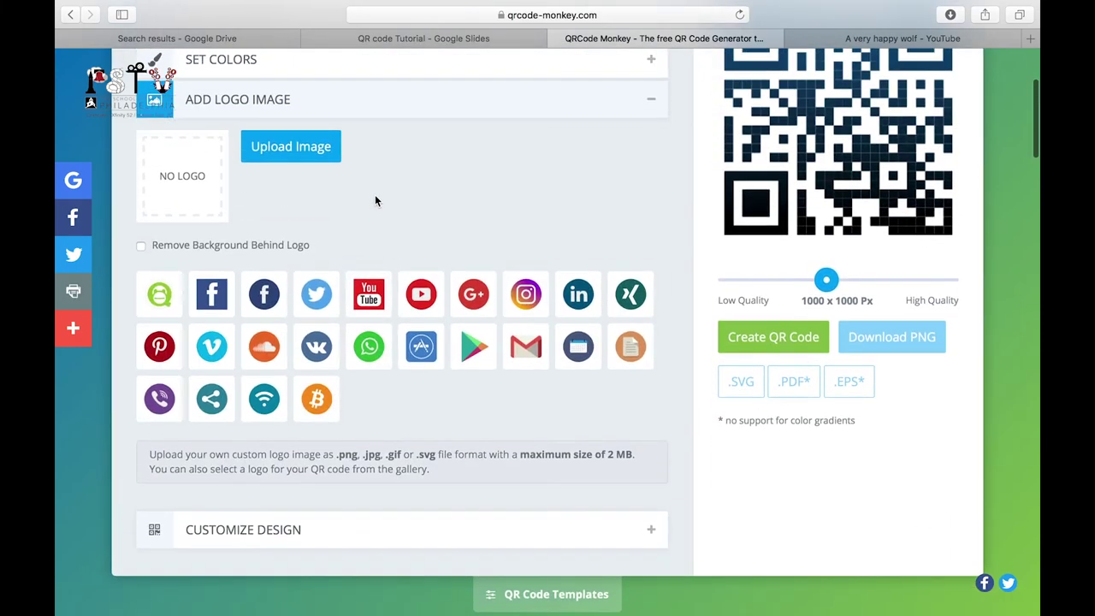
left_click(369, 284)
scroll(384, 220, "up", 3)
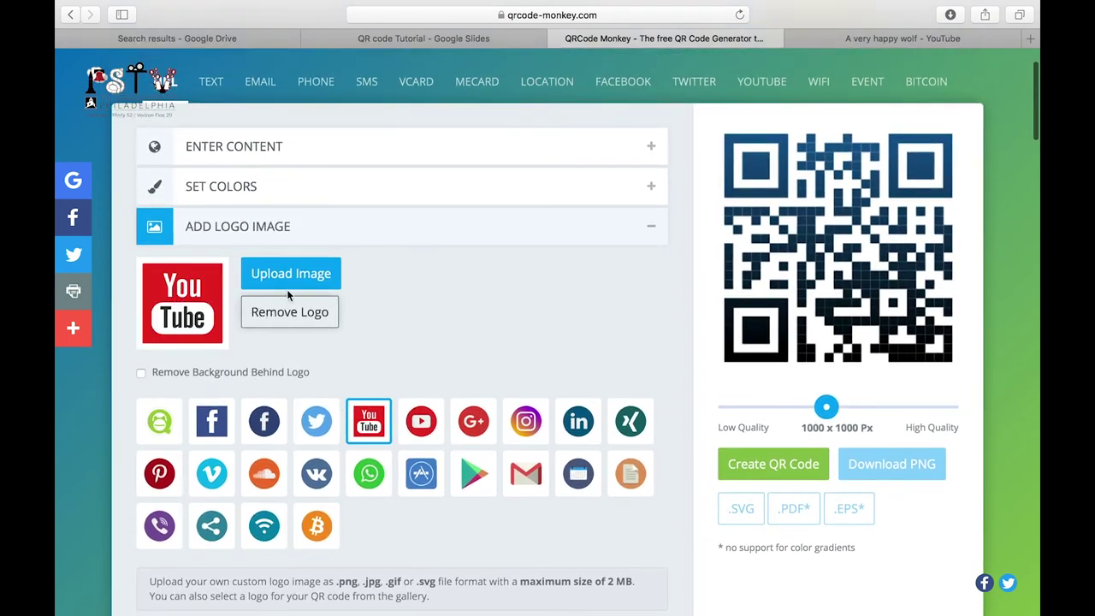
scroll(420, 357, "down", 1)
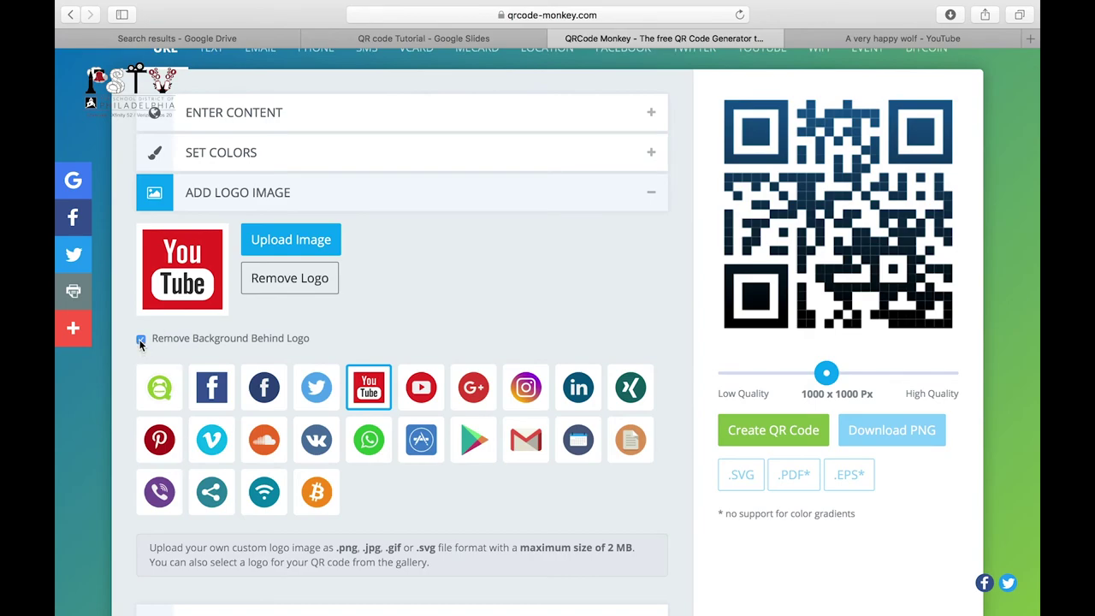
scroll(324, 314, "down", 5)
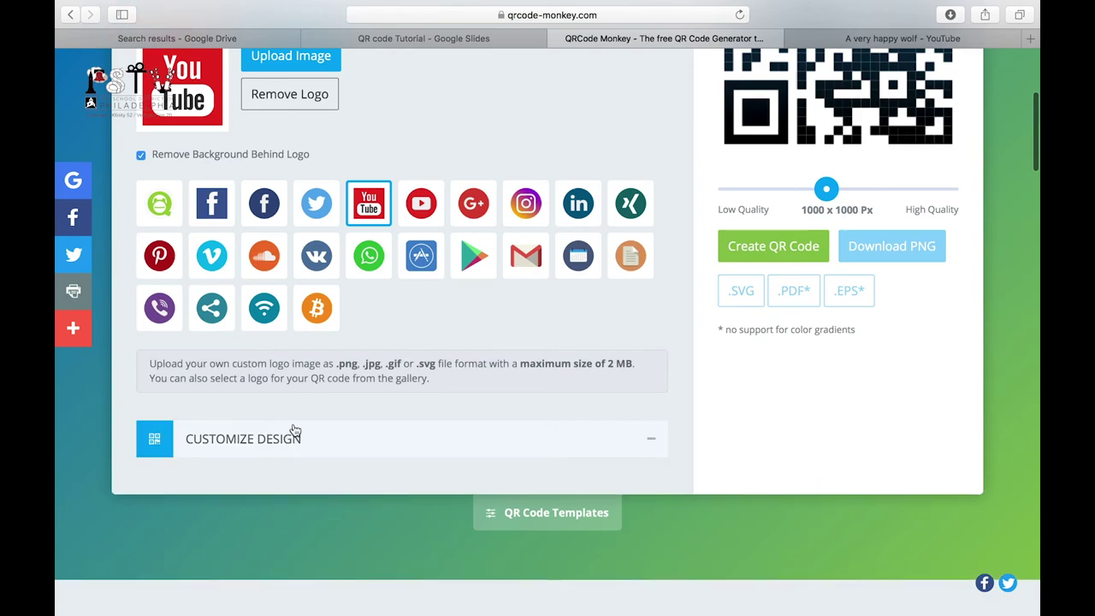
Under CUSTOMIZE DESIGN, pick a non-default Body Shape for the QR pattern.
left_click(287, 440)
scroll(297, 300, "up", 5)
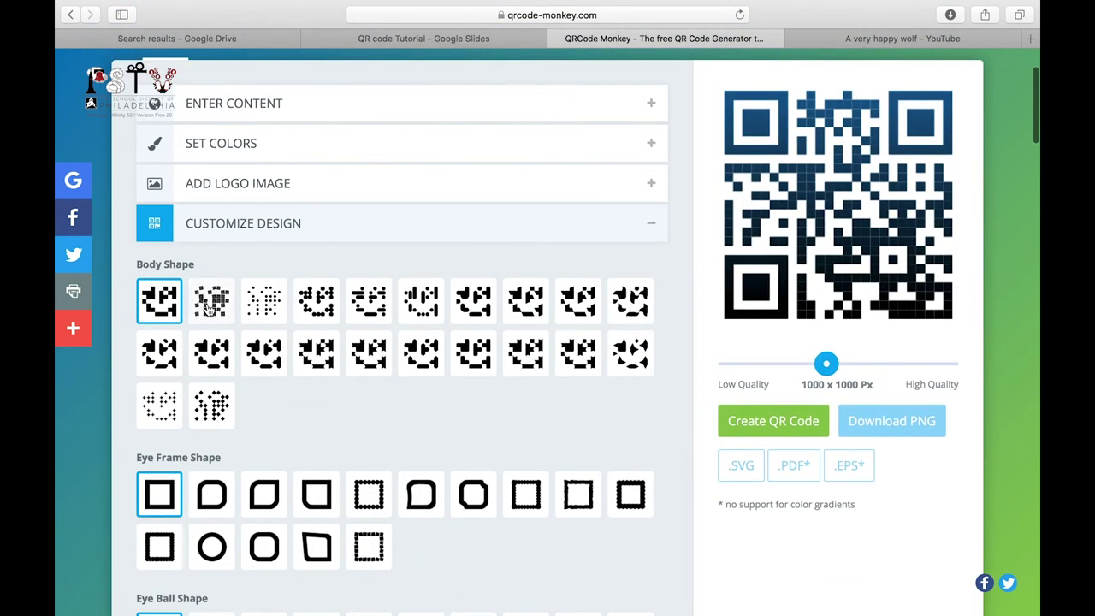
left_click(316, 303)
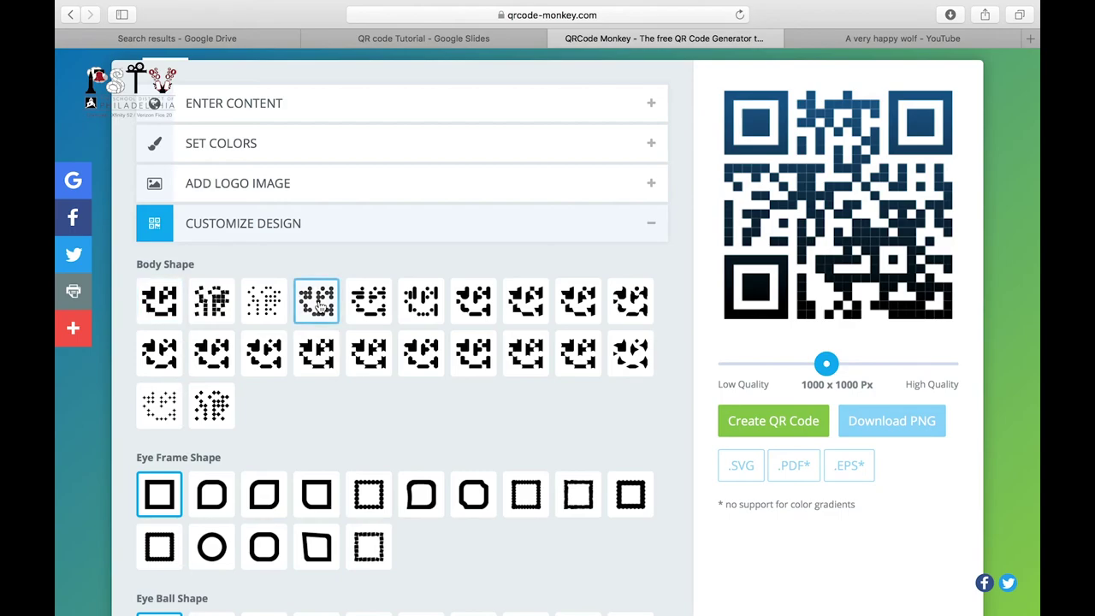
left_click(418, 359)
Give the corner eyes a striped Eye Ball Shape and create the QR code.
scroll(391, 405, "down", 1)
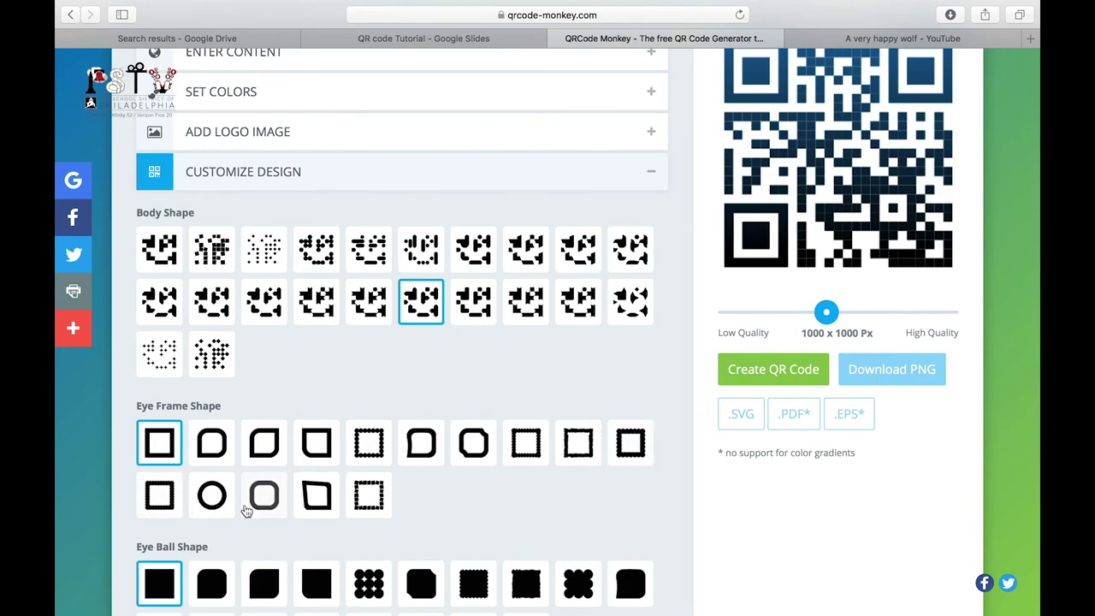
scroll(248, 511, "up", 1)
scroll(253, 511, "down", 3)
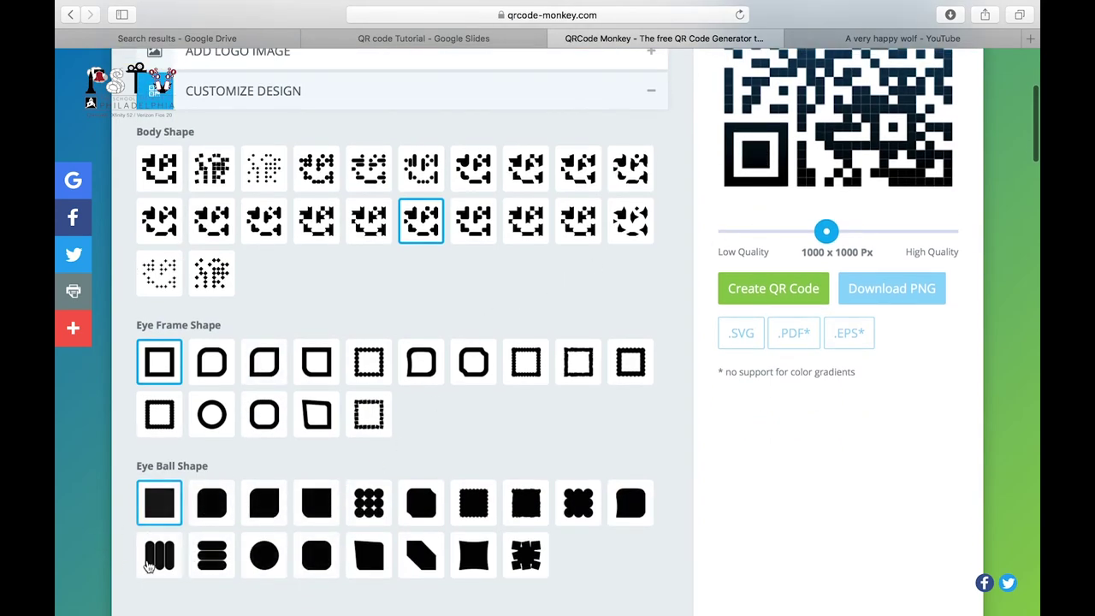
left_click(218, 558)
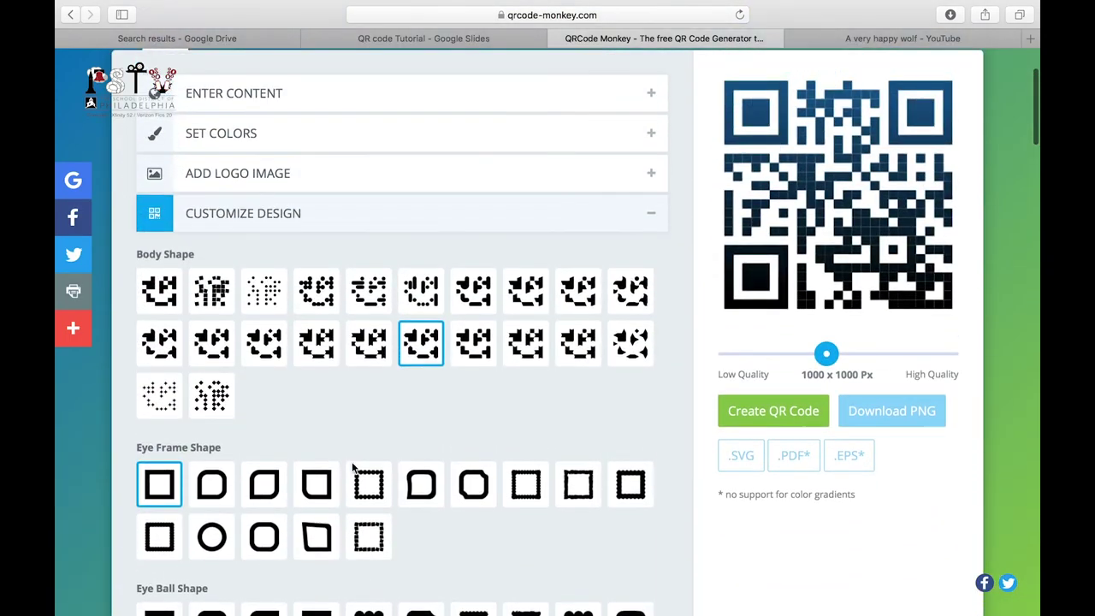
left_click(760, 446)
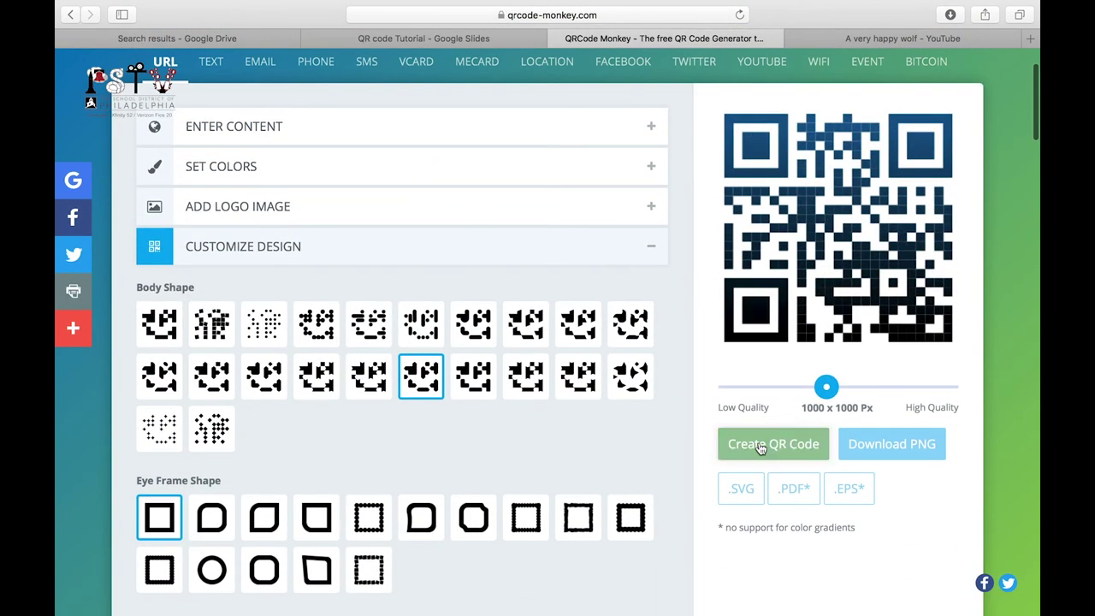